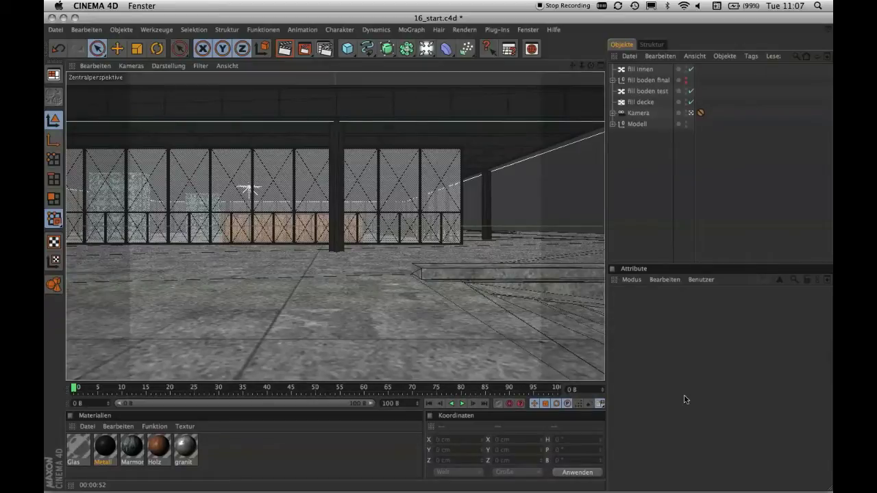
Open Render Settings on the Ausgabe page, showing the current 320 × 240 output at 72 DPI.
key(ctrl+b)
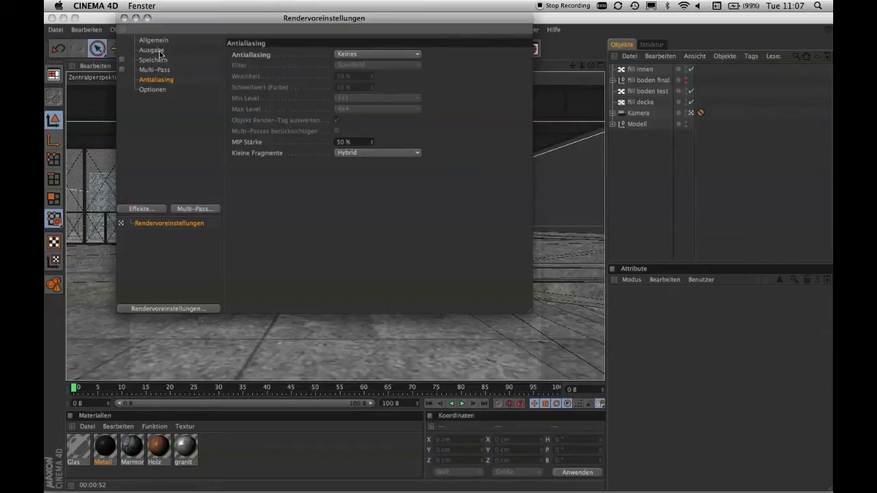
click(161, 54)
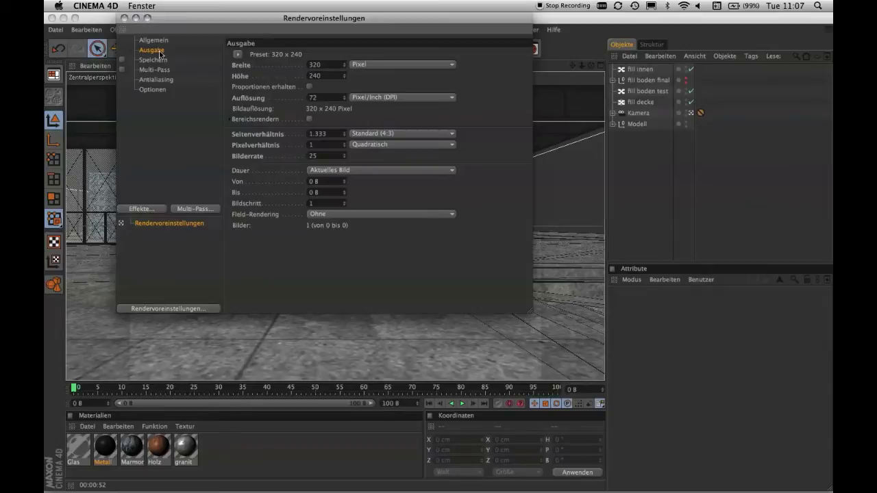
Set the output to the 1024 × 768 Bildschirm preset and enable Multi-Pass, showing its settings page.
click(239, 55)
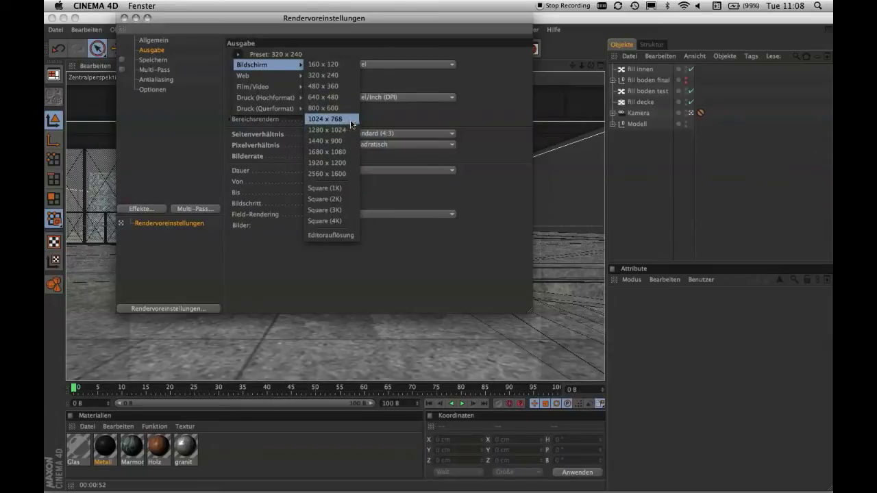
click(351, 122)
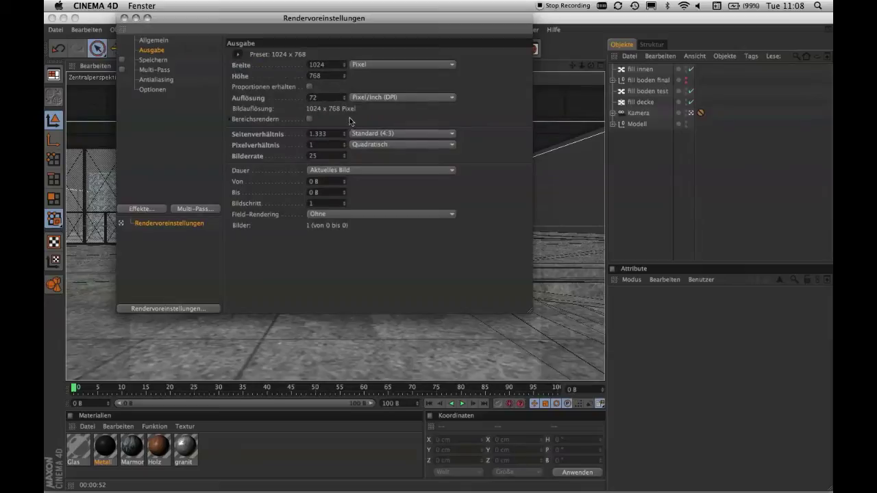
click(122, 70)
click(154, 72)
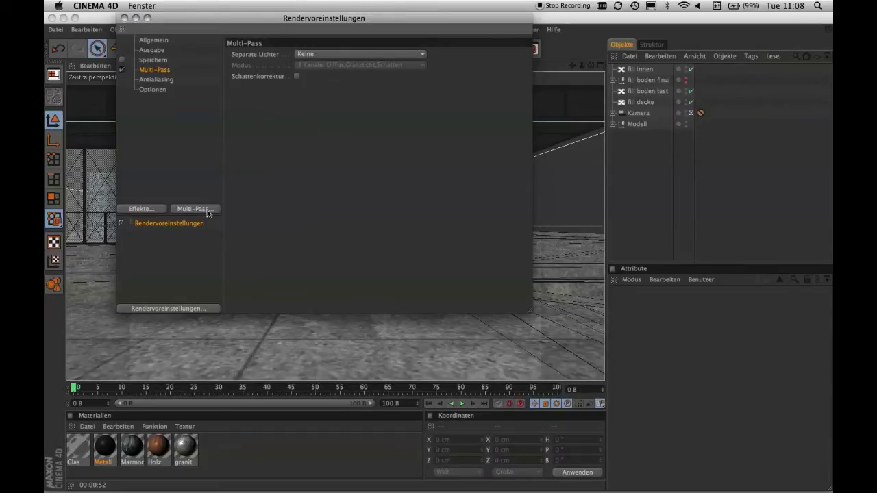
Open the Multi-Pass... menu listing the available channels.
click(207, 210)
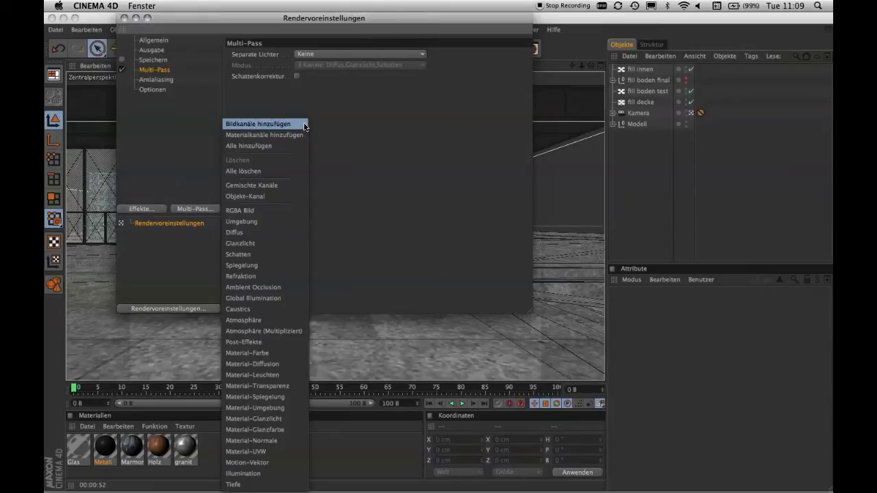
Add the RGBA Bild, Diffus, Glanzlicht, Schatten, Spiegelung and Refraktion passes to the multi-pass list.
click(273, 213)
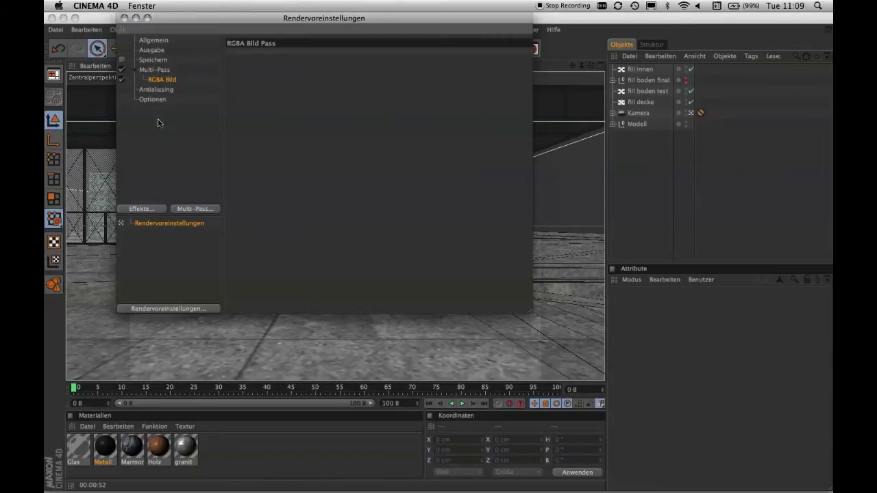
click(193, 211)
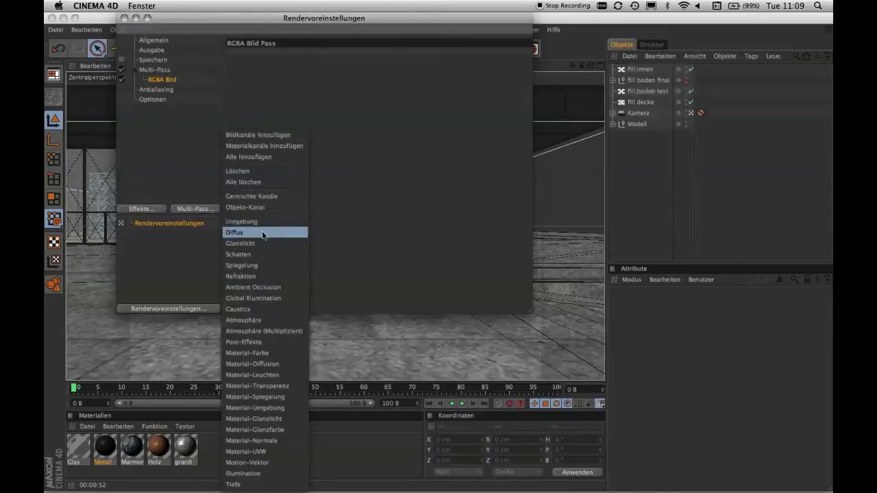
click(273, 233)
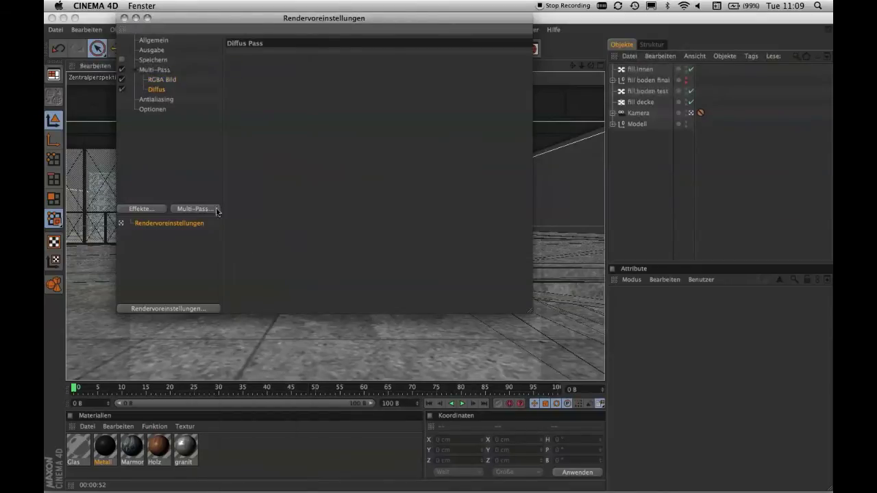
click(216, 209)
click(262, 244)
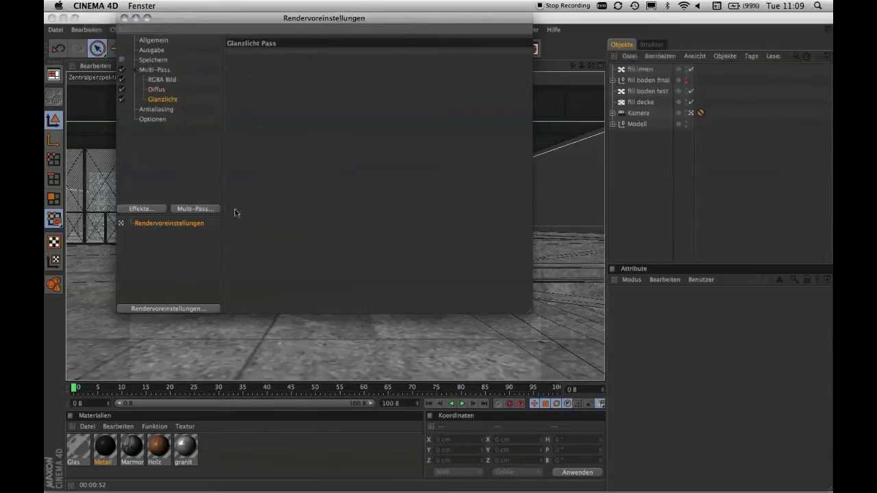
click(209, 210)
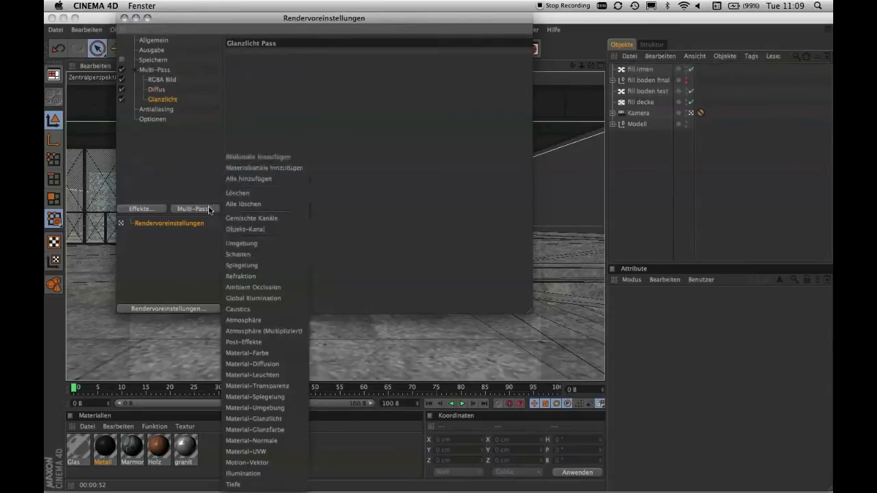
click(274, 254)
click(216, 210)
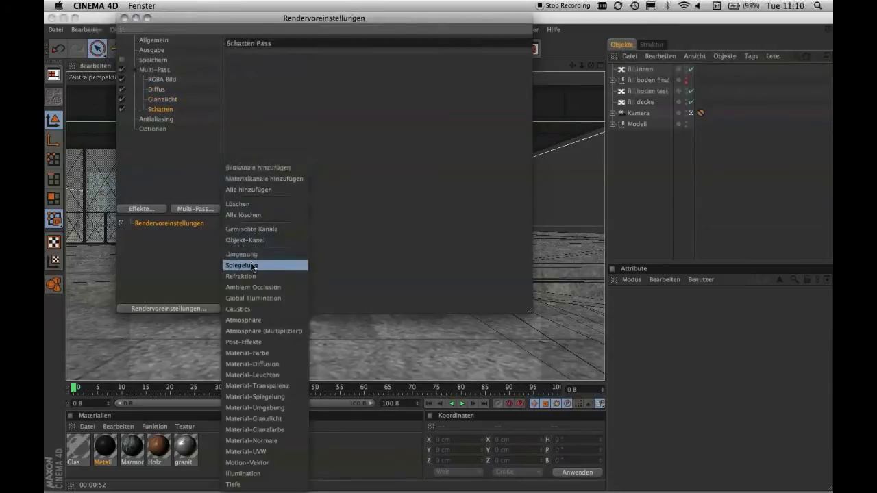
click(267, 265)
click(214, 210)
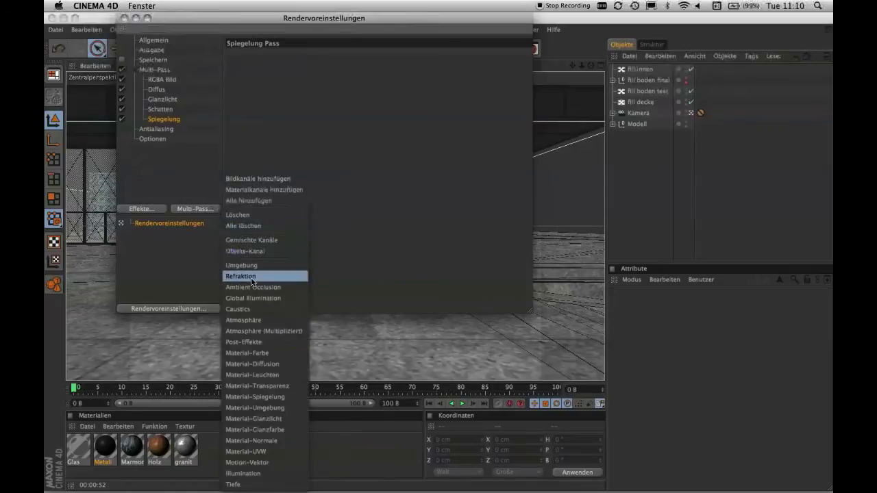
click(252, 278)
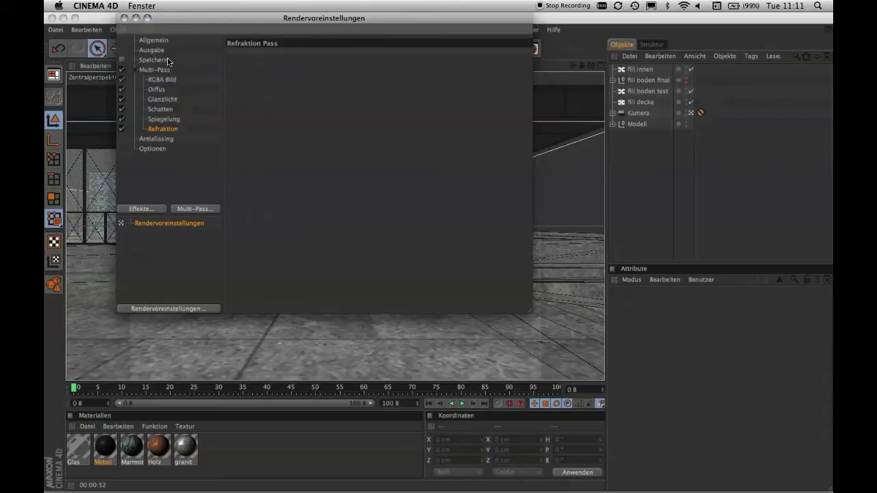
Close Render Settings and render the scene in the Bild-Manager.
click(124, 18)
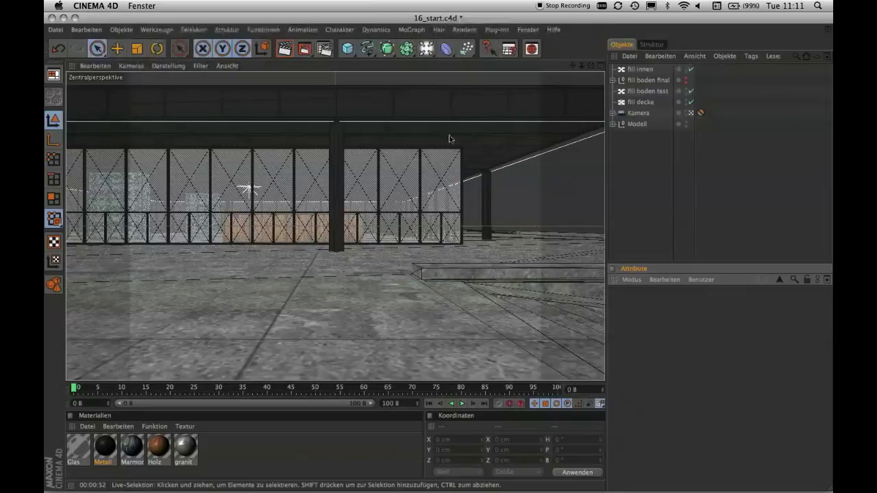
click(472, 31)
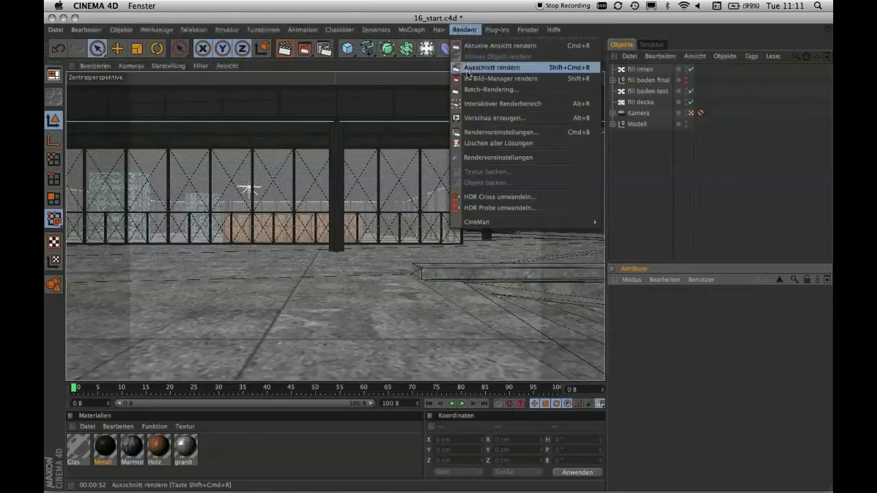
click(546, 80)
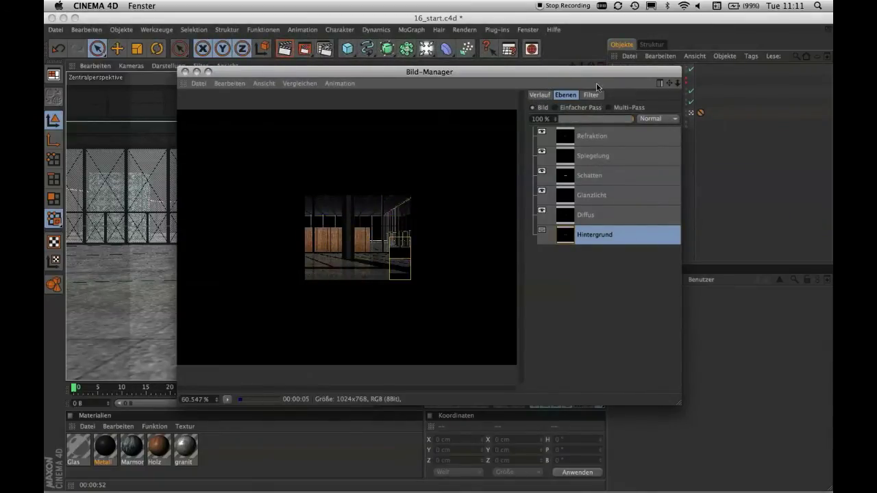
Show the render as pass layers and view Refraktion, Spiegelung, Schatten, Glanzlicht, Diffus, then Hintergrund.
click(556, 108)
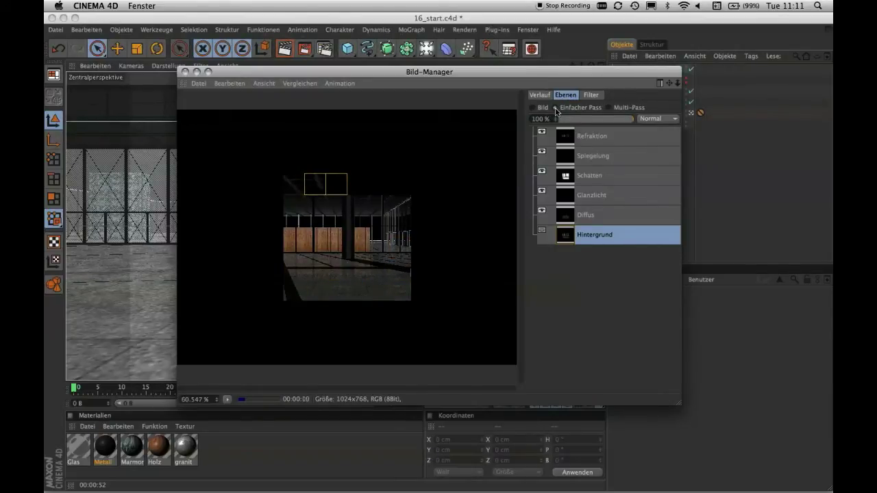
click(598, 137)
click(596, 154)
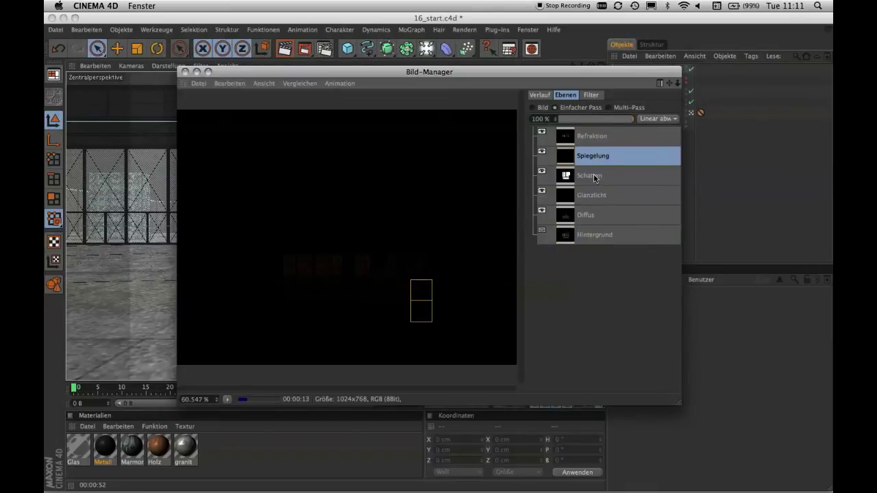
click(596, 177)
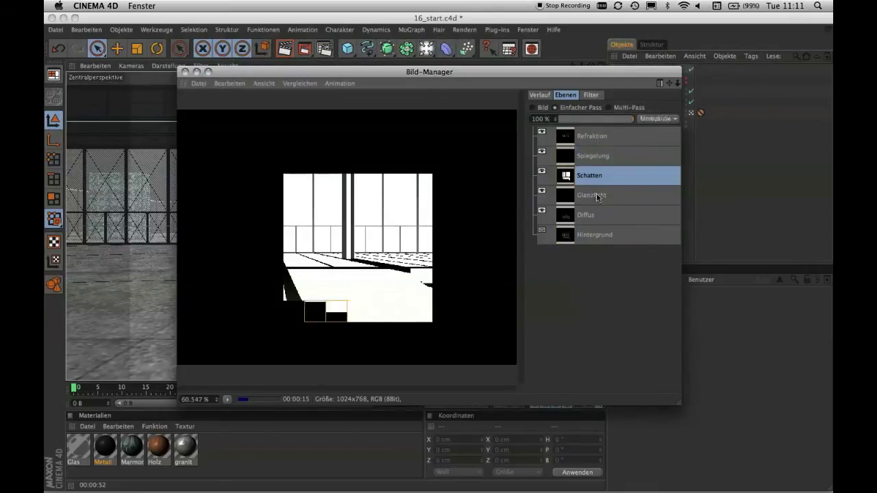
click(598, 195)
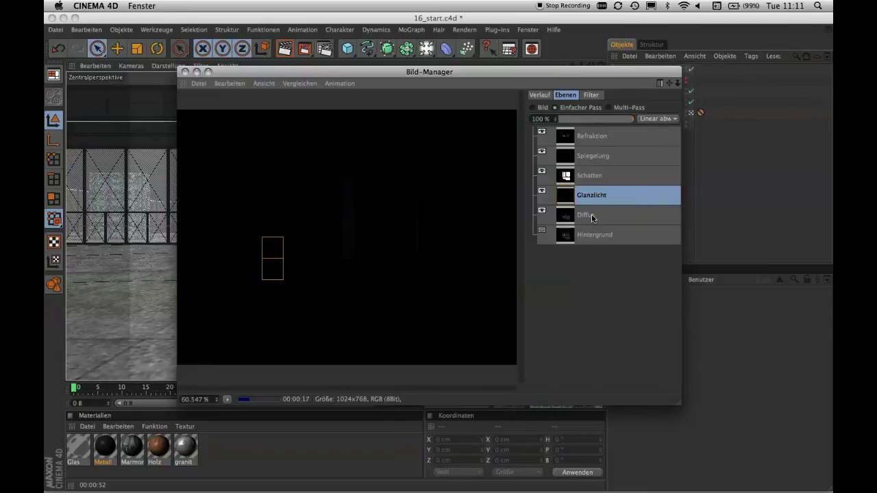
click(592, 215)
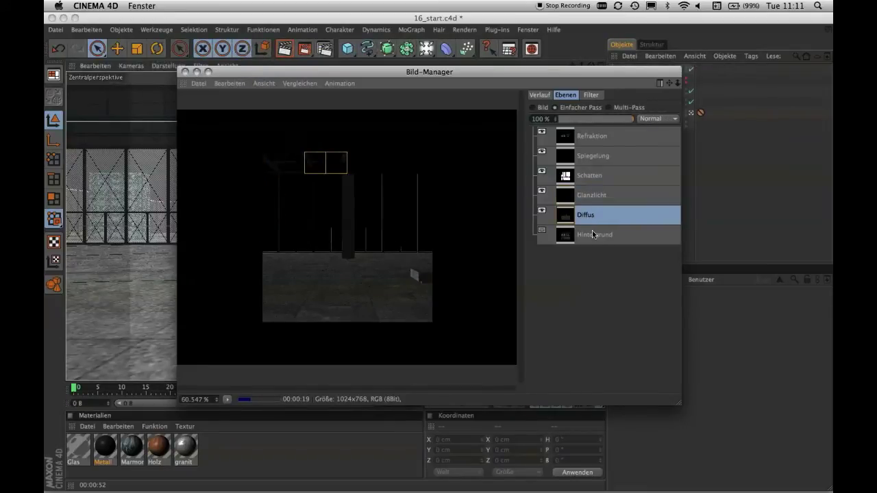
click(592, 235)
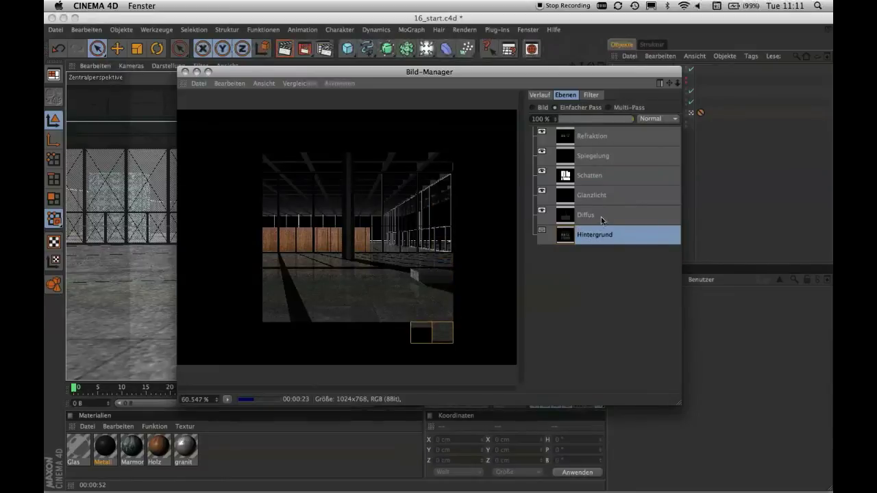
Recheck the Diffus, Glanzlicht, Schatten, Spiegelung and Refraktion layers, ending on the Hintergrund composite.
click(601, 217)
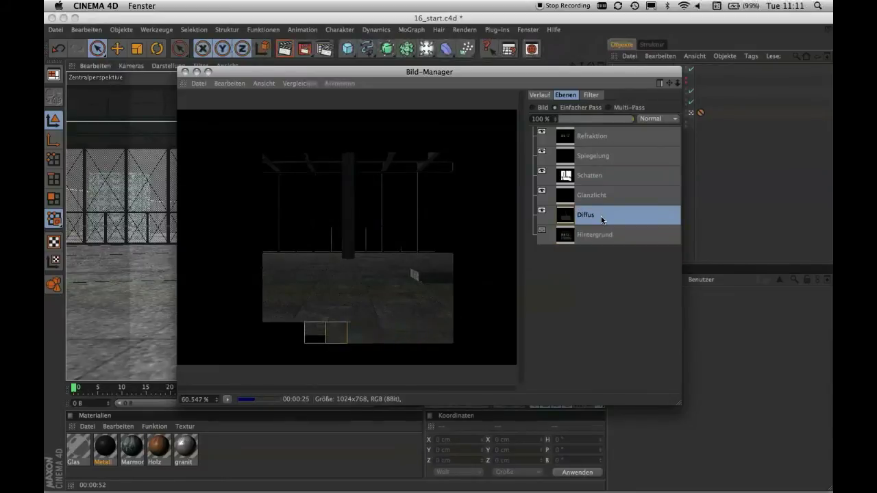
click(603, 196)
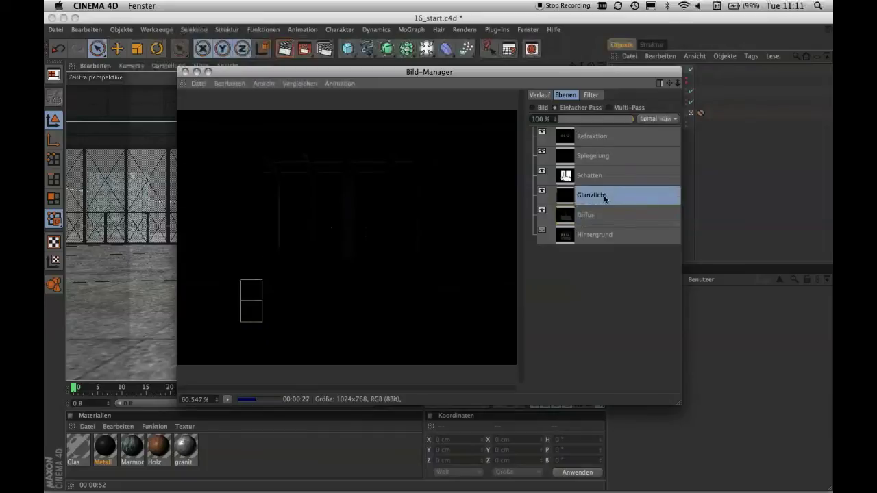
click(610, 180)
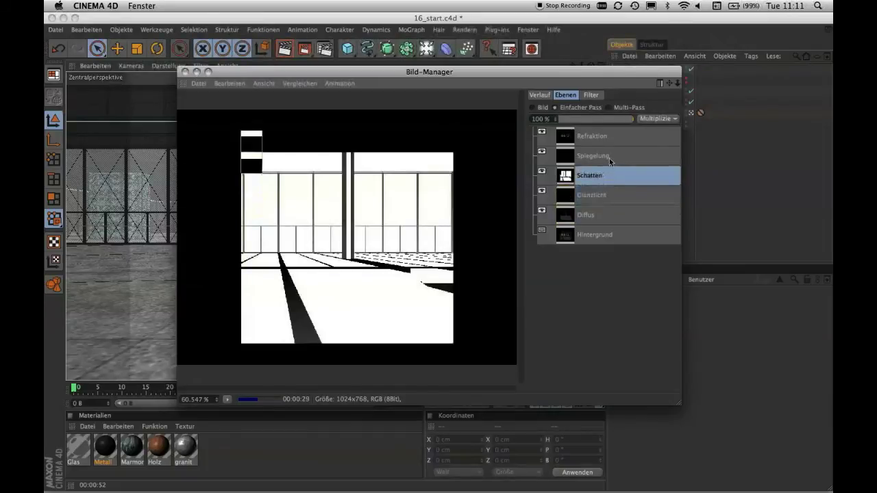
click(609, 158)
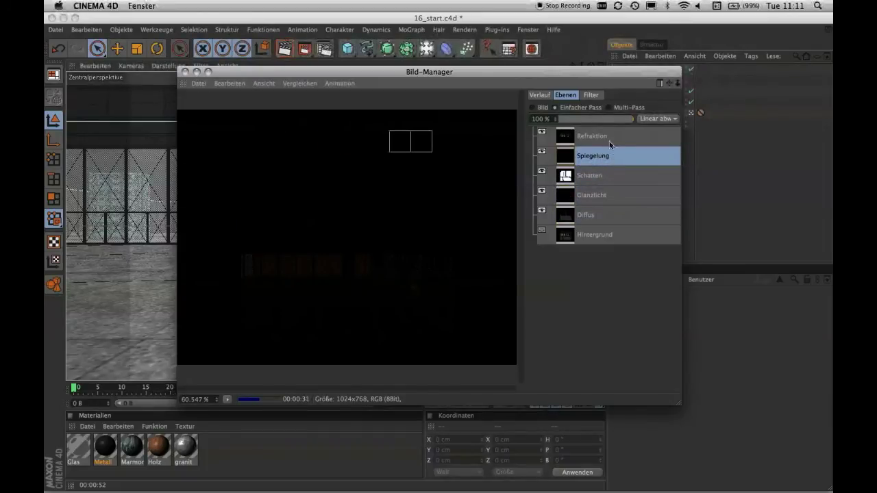
click(610, 139)
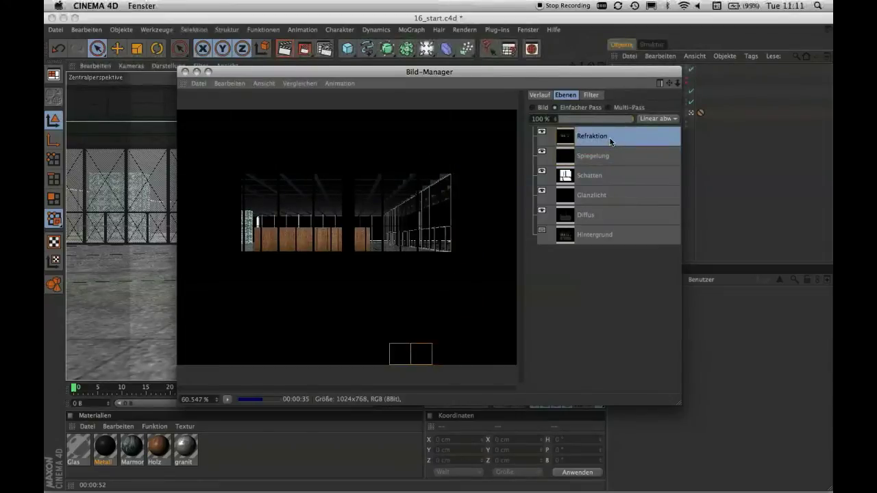
click(594, 240)
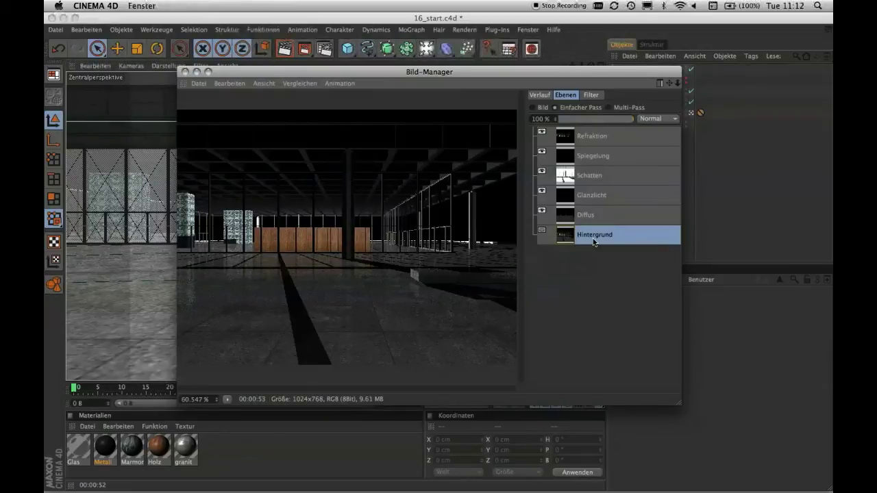
Save the render as a Photoshop (PSD) file at 8 Bit/Kanal with Ebenen enabled.
click(200, 83)
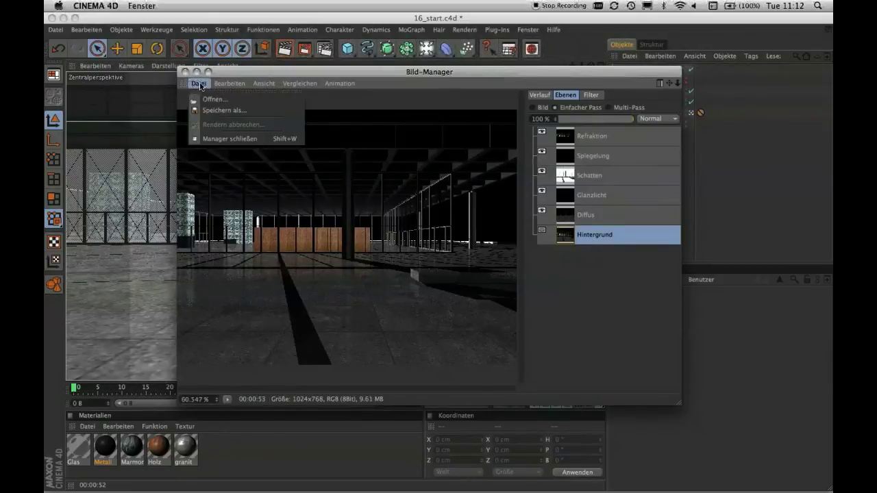
click(209, 110)
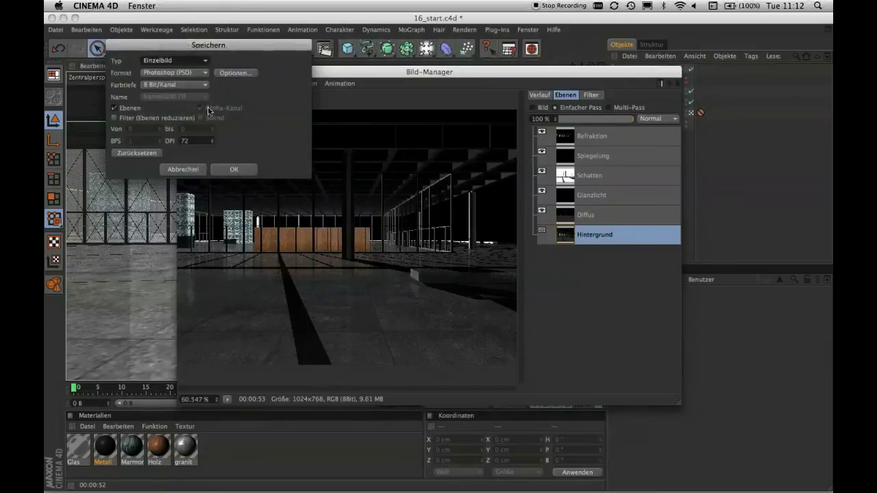
click(195, 73)
click(195, 74)
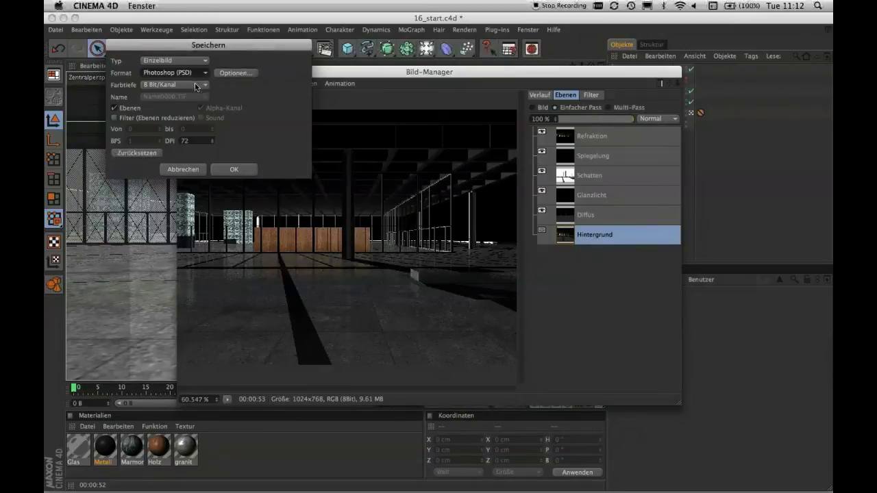
click(114, 108)
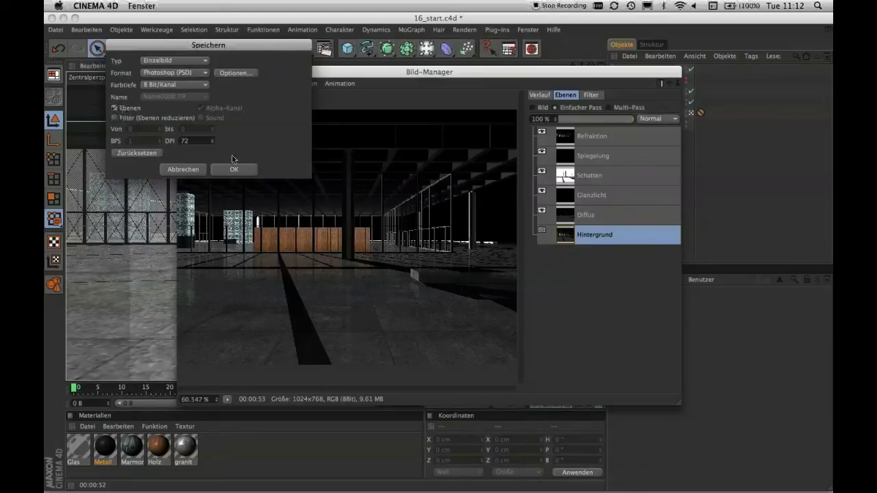
click(243, 170)
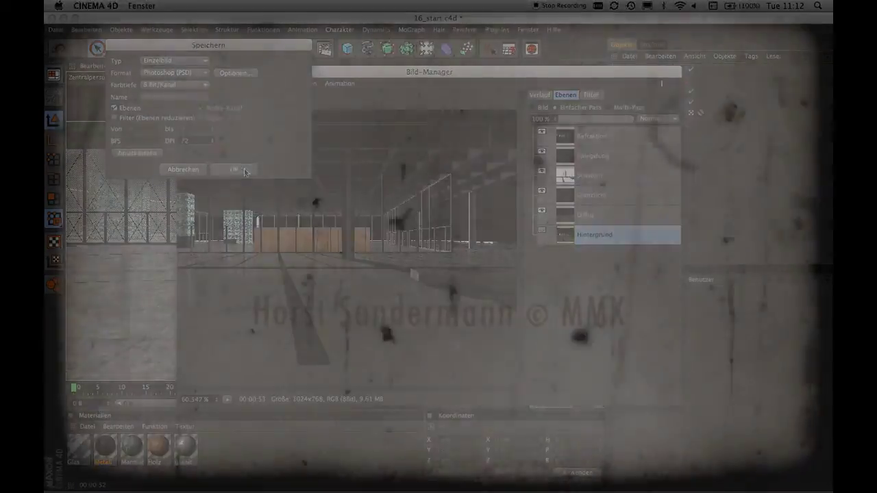